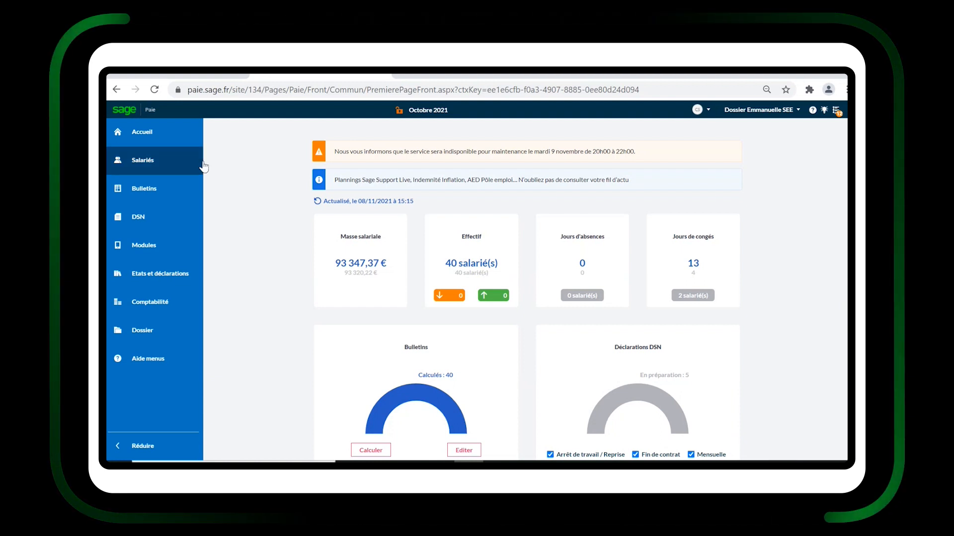
Open the October 2021 monthly DSN declaration 00010 from the DSN mensuelles / PASRAU list.
click(174, 218)
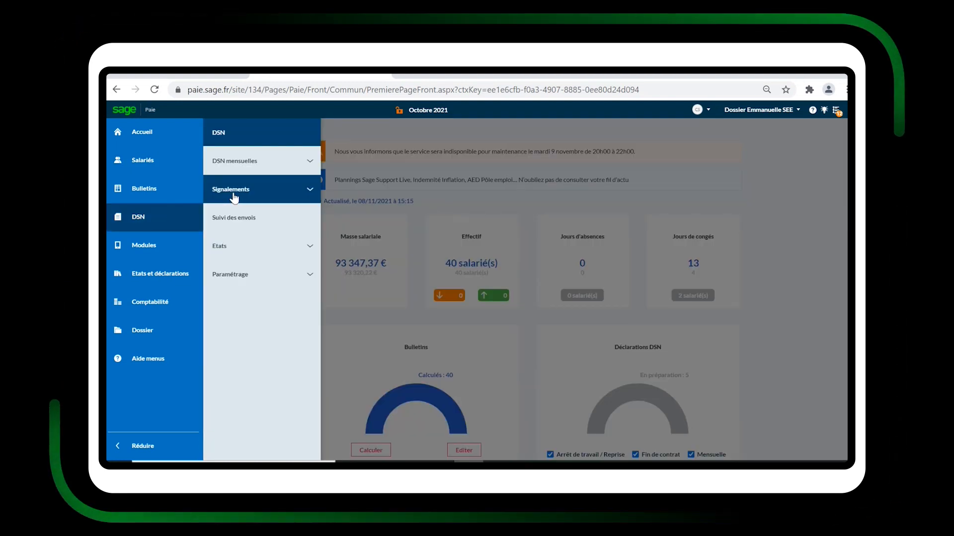
click(234, 161)
click(260, 201)
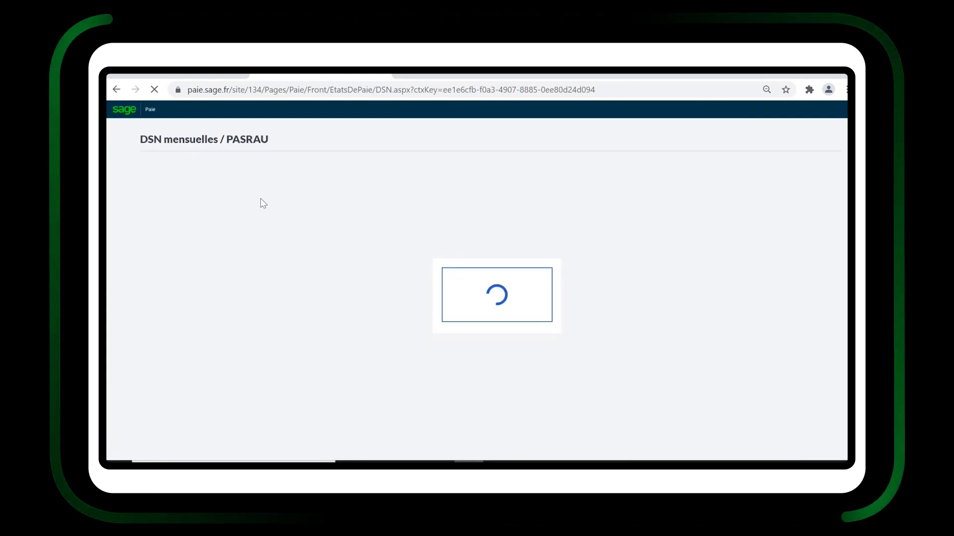
click(282, 184)
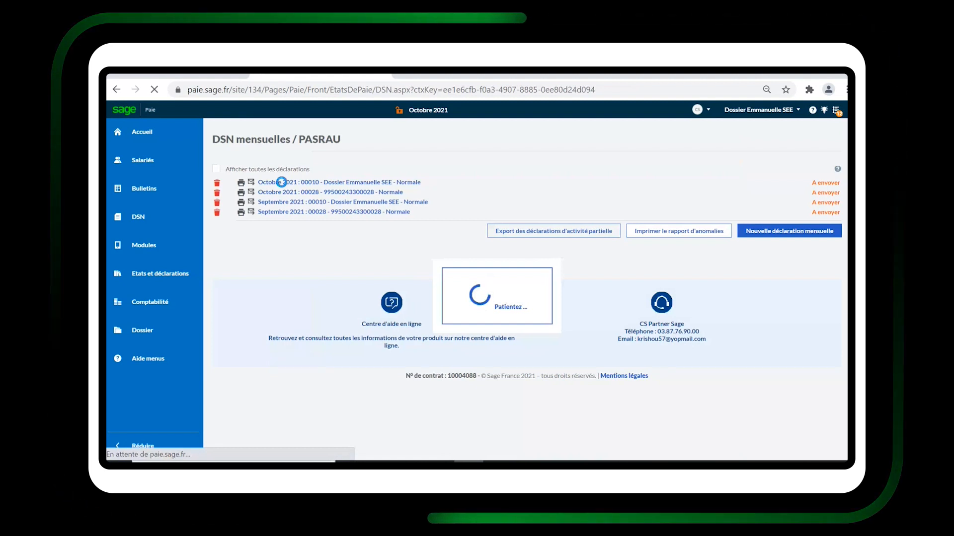
Run the Contrôler treatment on the declaration and review the anomaly report.
click(171, 160)
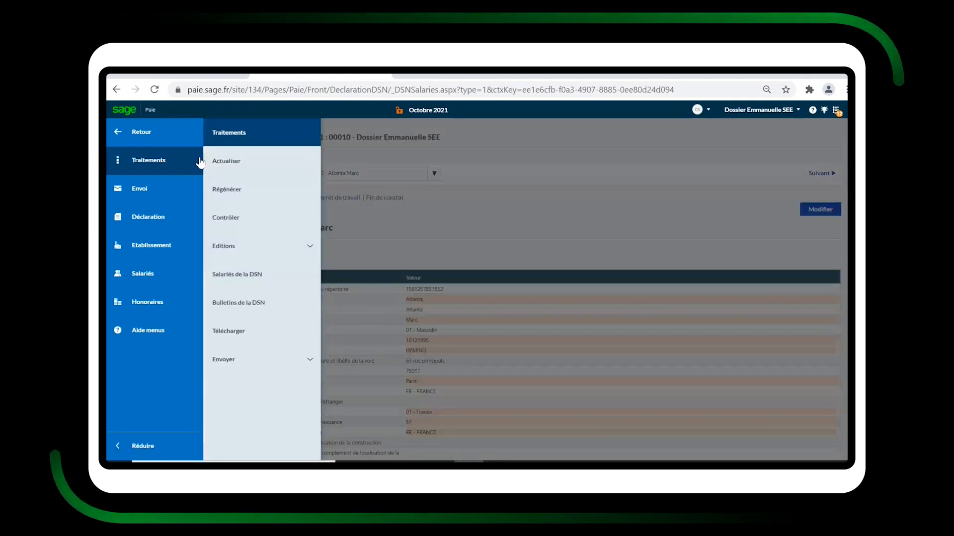
click(230, 219)
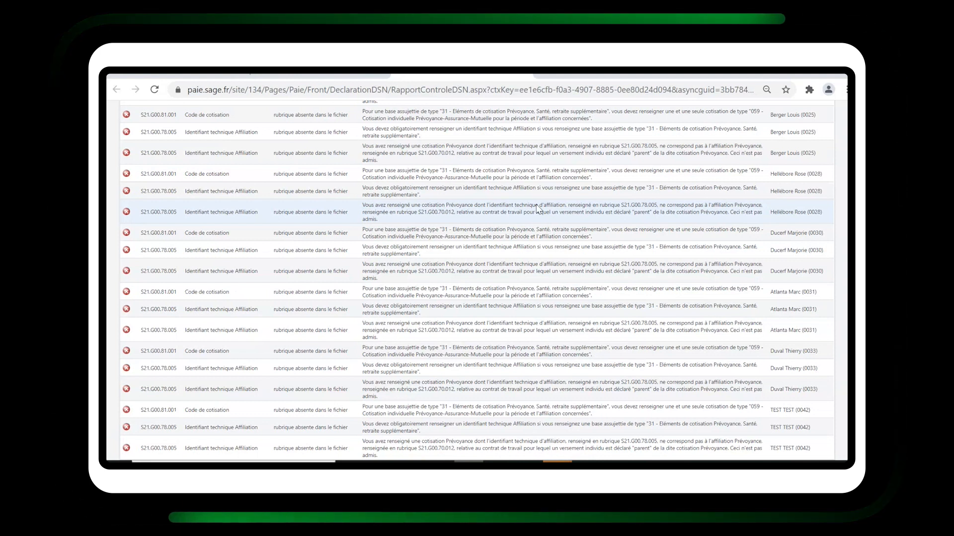
click(525, 78)
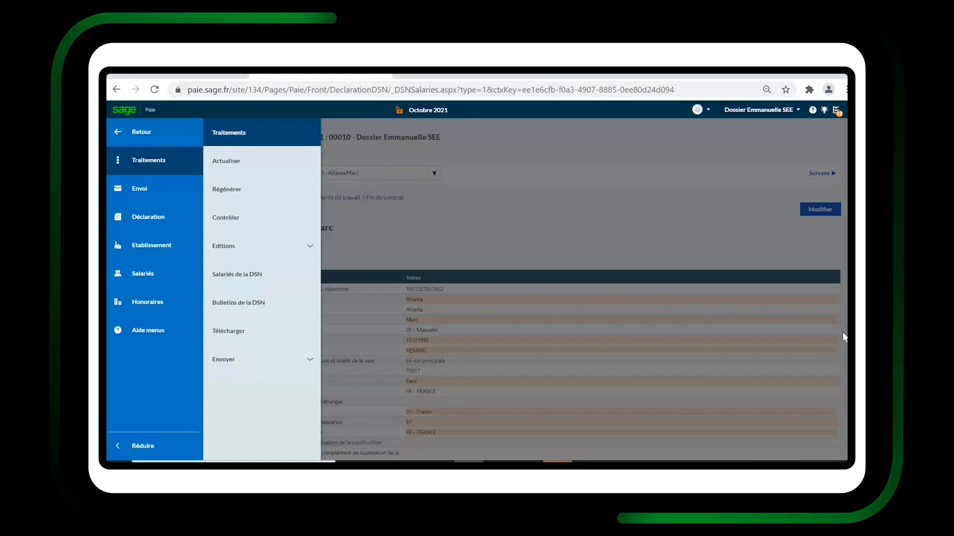
Return to the DSN settings, open Contrats sociaux and generate the contracts' control edition.
click(148, 133)
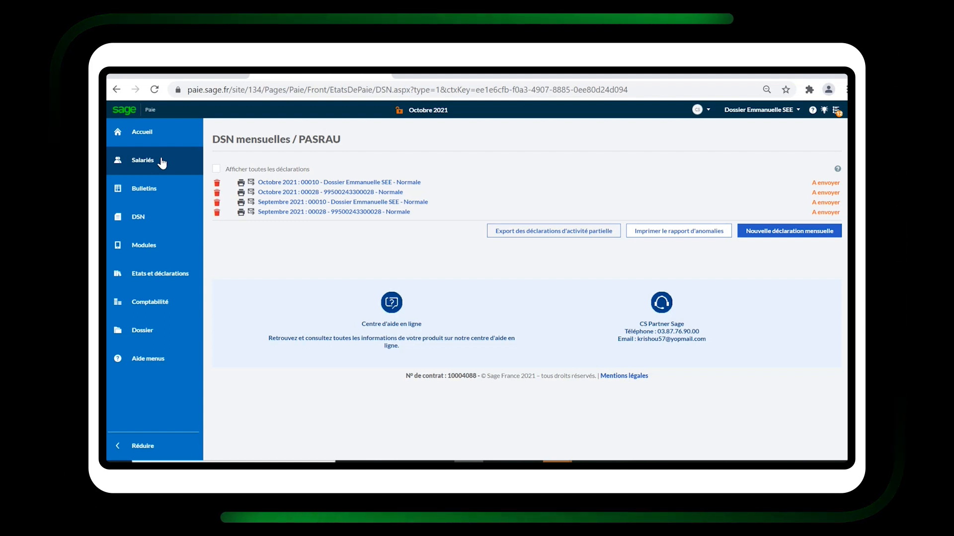
click(152, 217)
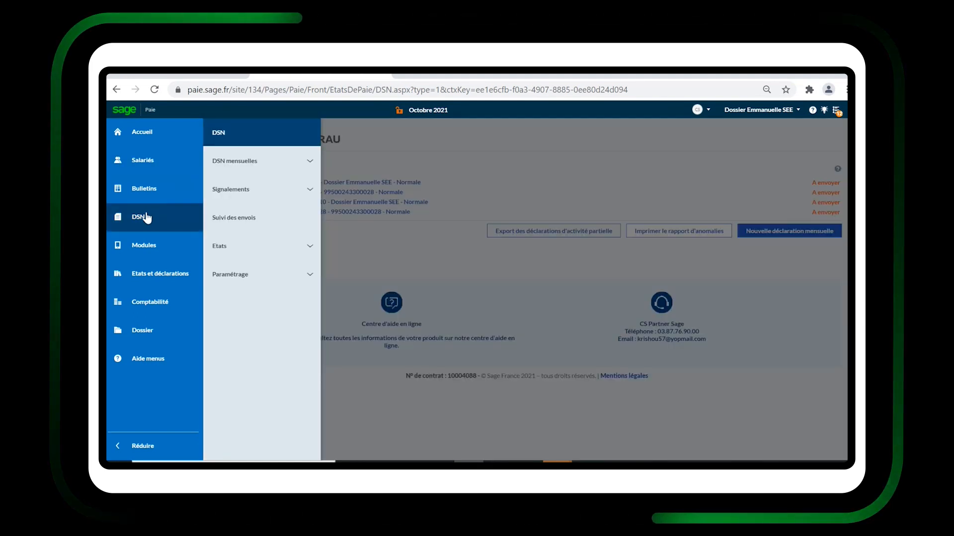
click(251, 284)
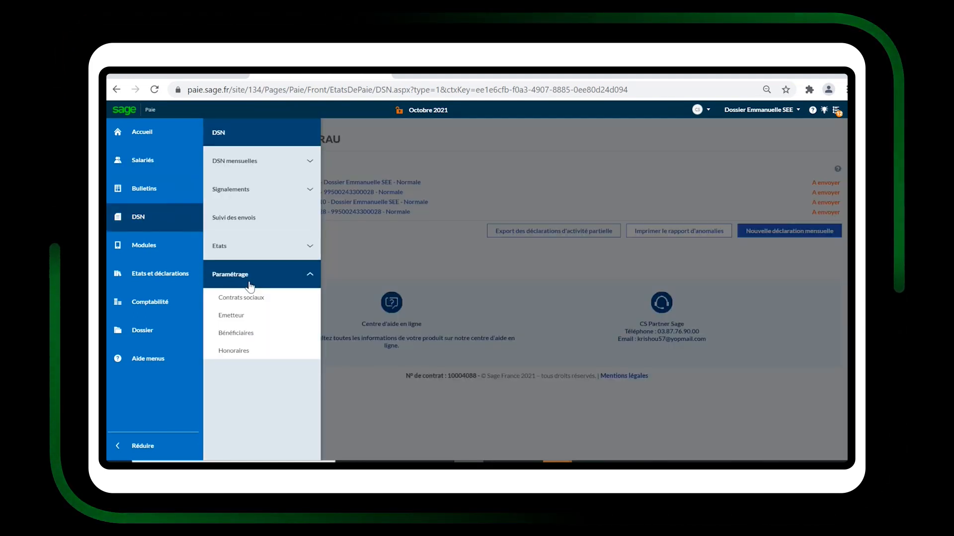
click(256, 300)
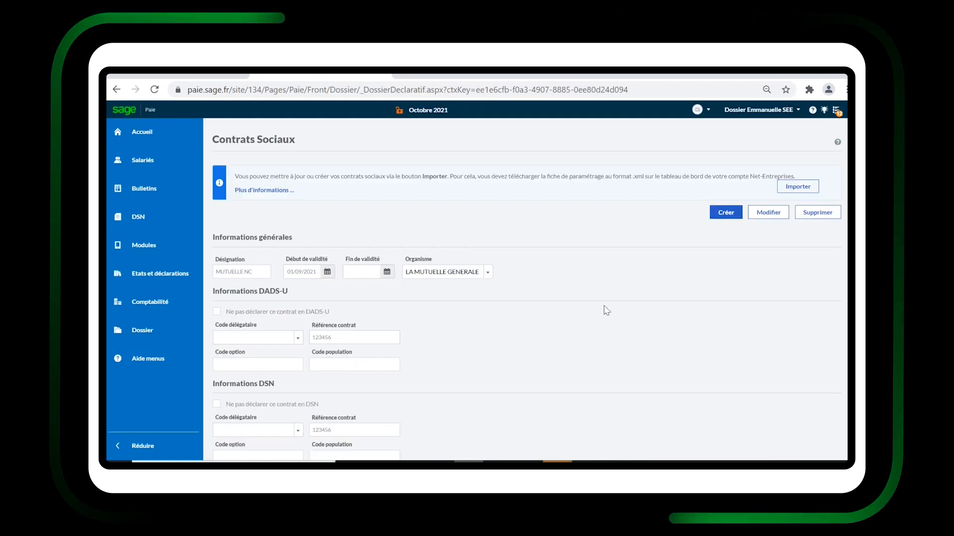
scroll(594, 323, down, 1)
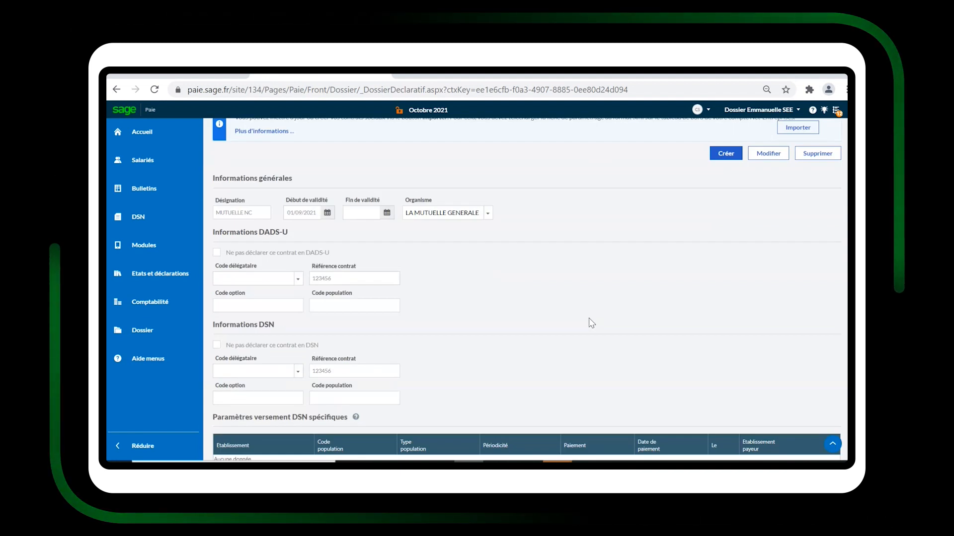
scroll(591, 323, down, 3)
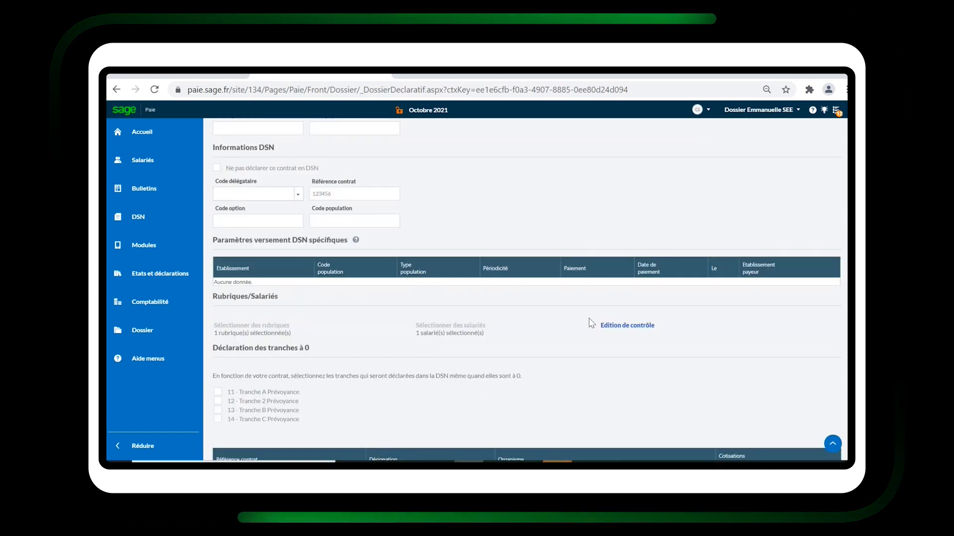
click(620, 325)
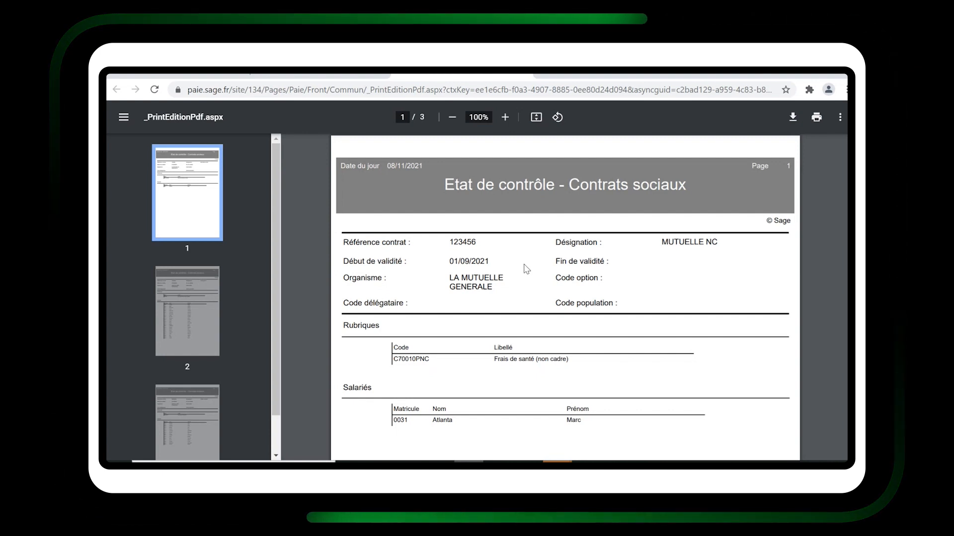
Read through the social contracts control report, checking each contract's rubrics and assigned employees.
scroll(526, 269, down, 1)
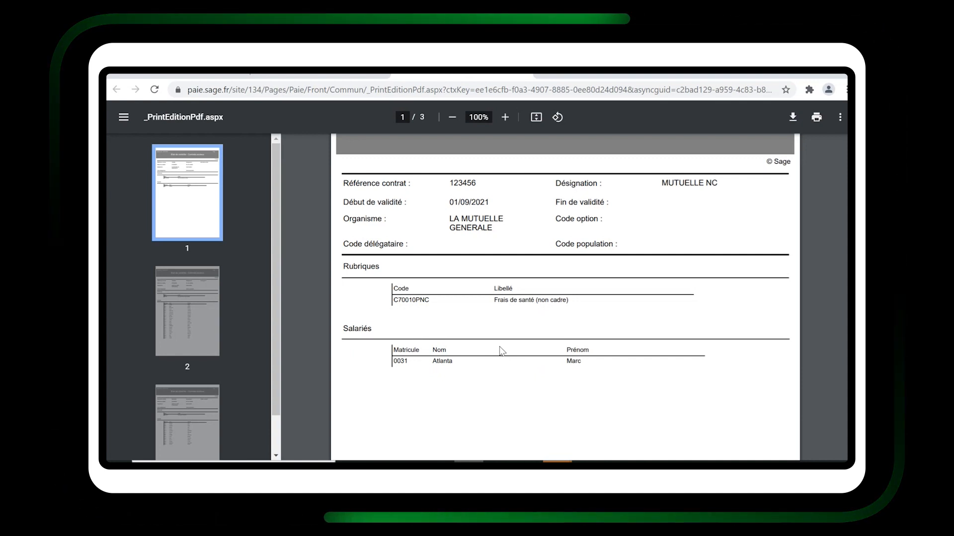
scroll(502, 351, down, 10)
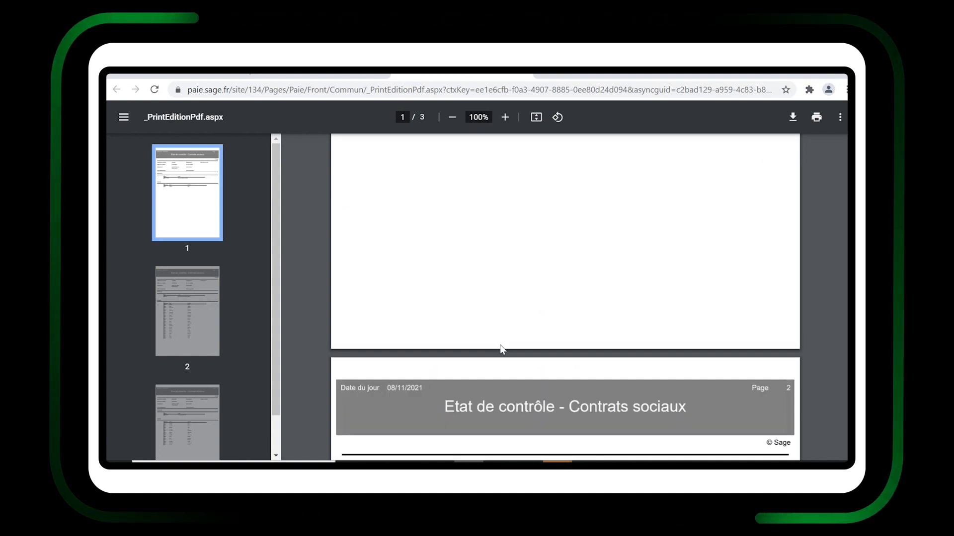
scroll(502, 351, down, 4)
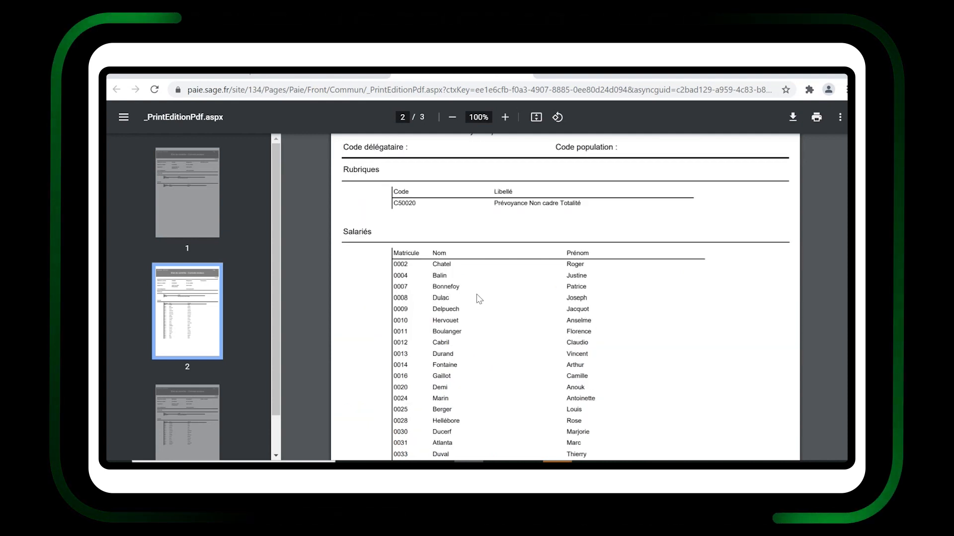
scroll(498, 311, down, 3)
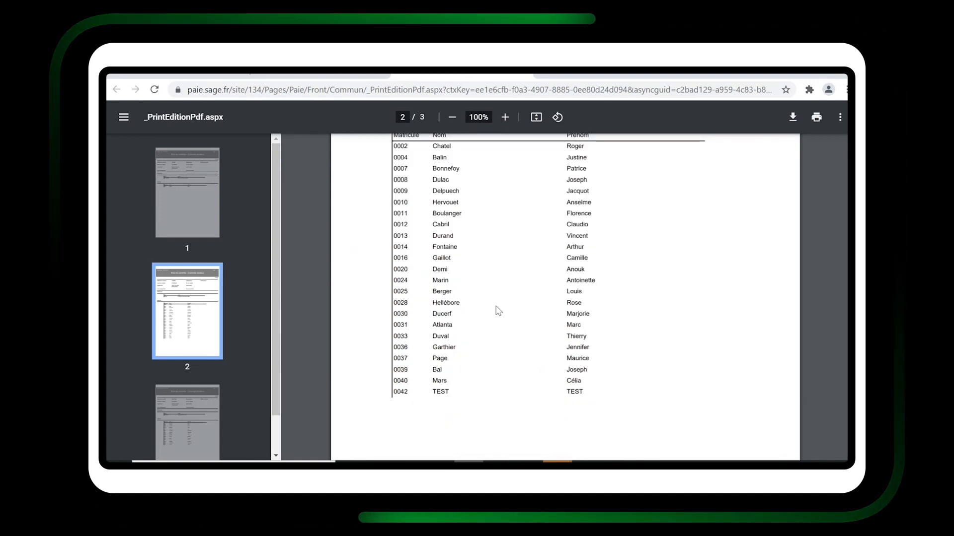
scroll(498, 310, down, 8)
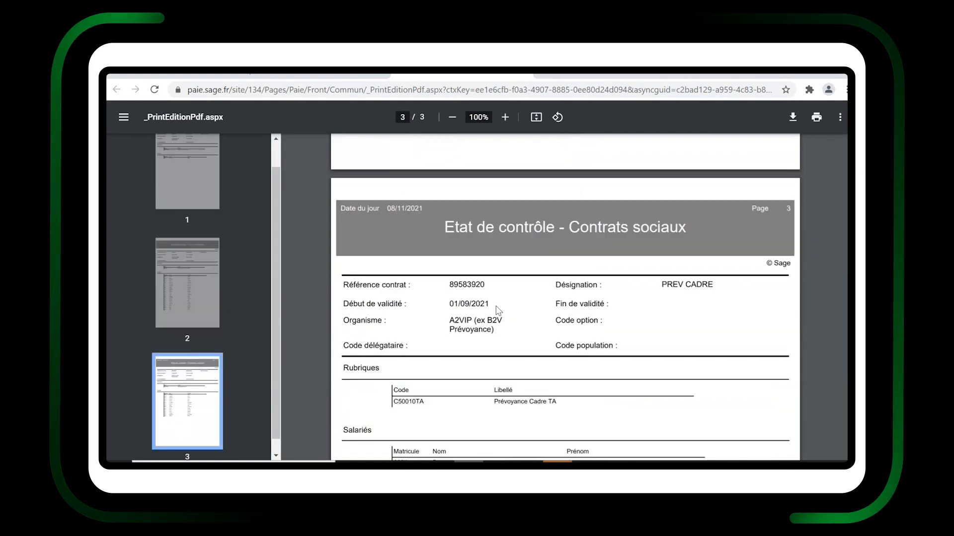
scroll(496, 306, down, 3)
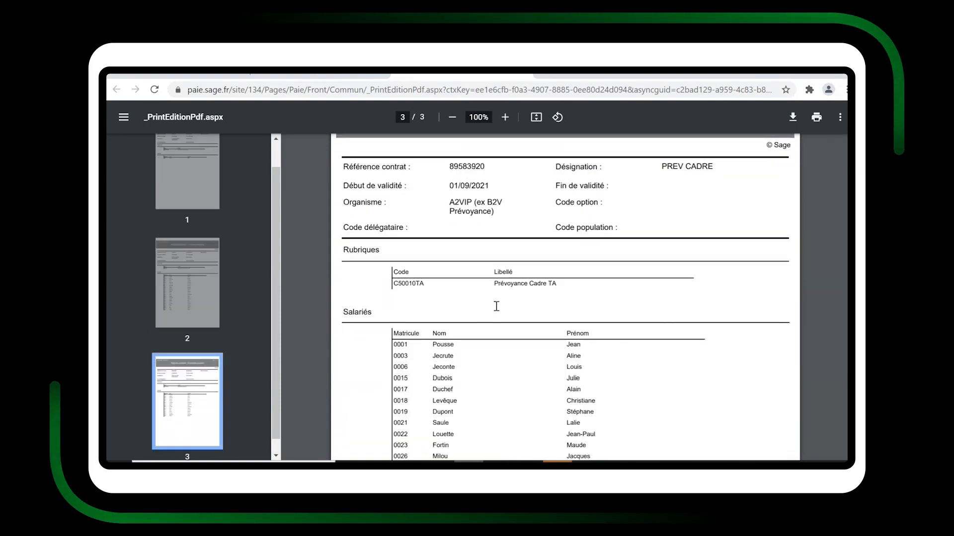
scroll(496, 307, down, 3)
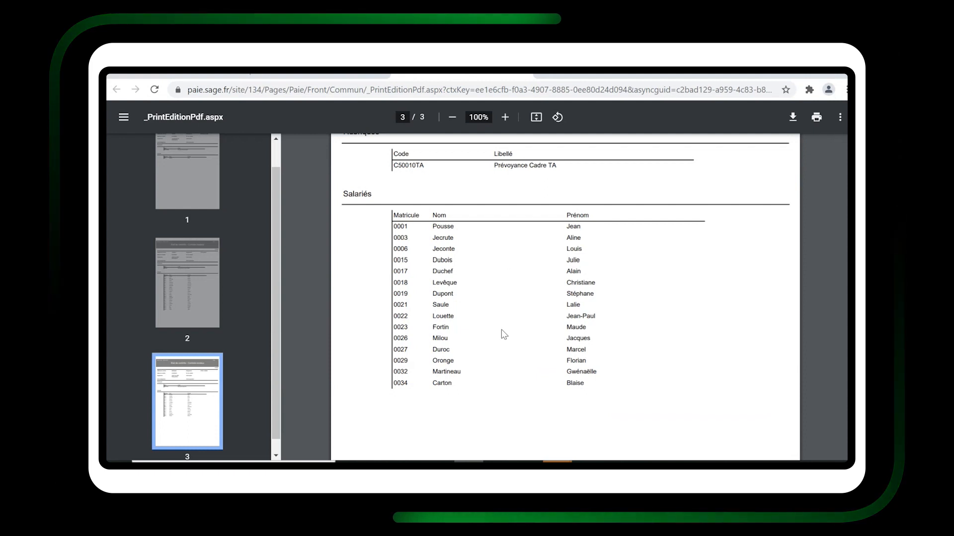
scroll(489, 342, up, 8)
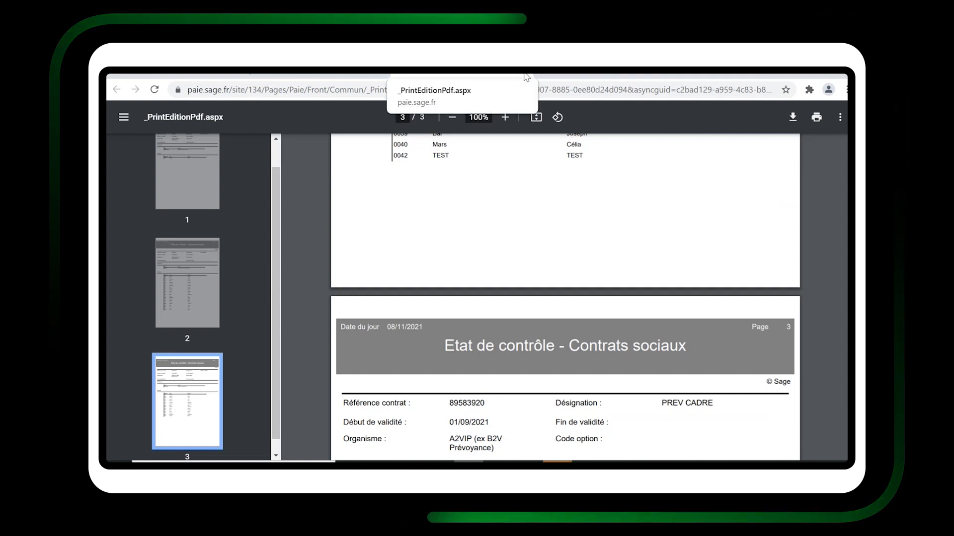
click(526, 77)
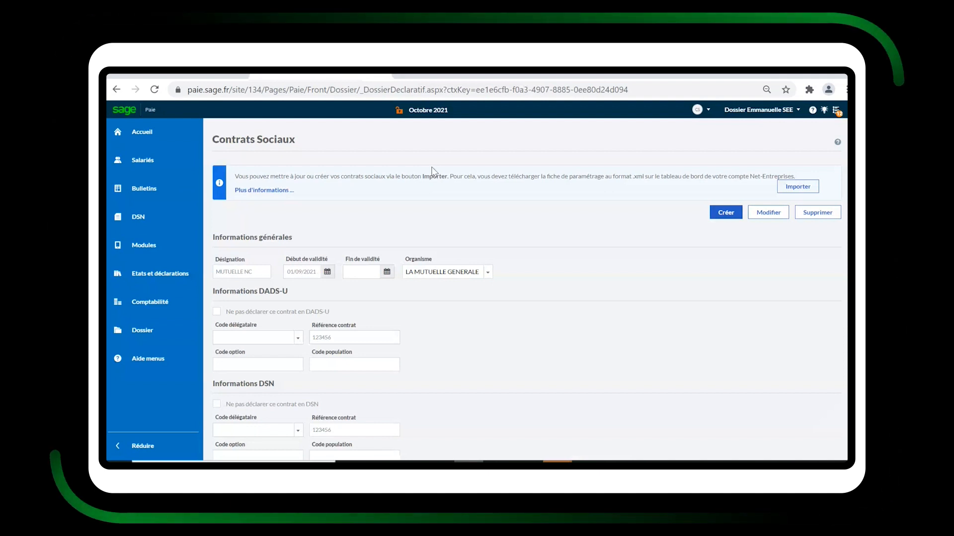
Open the employee's payslip and review its contribution lines in the printed version.
click(169, 190)
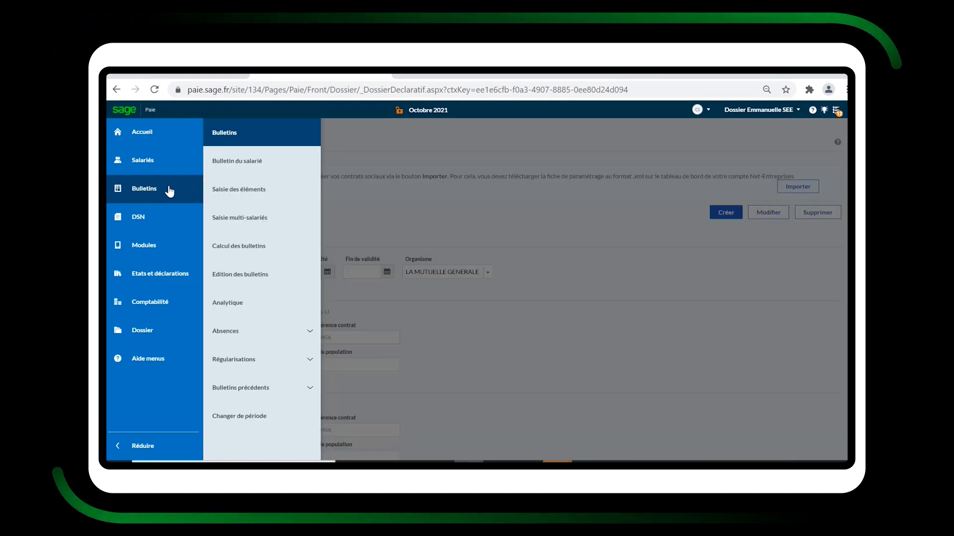
click(229, 172)
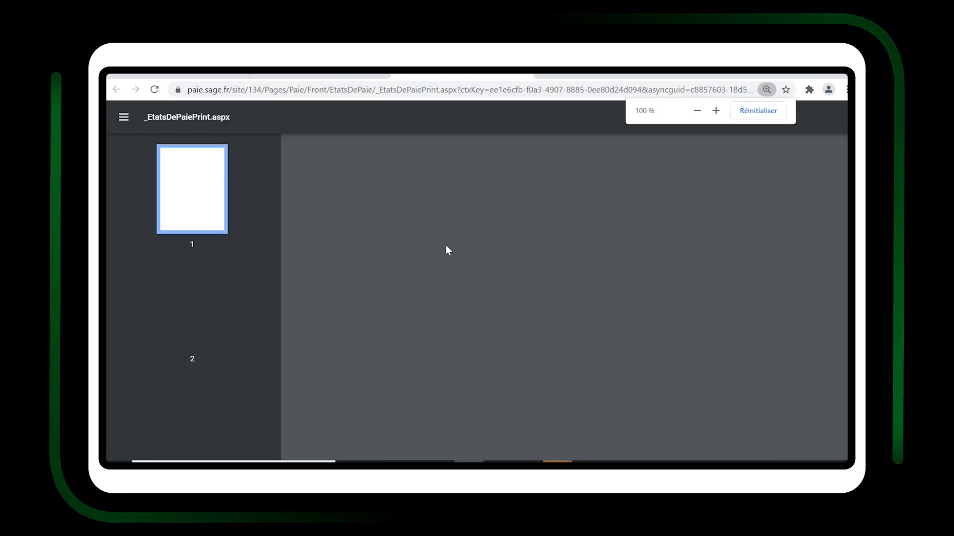
scroll(439, 338, down, 2)
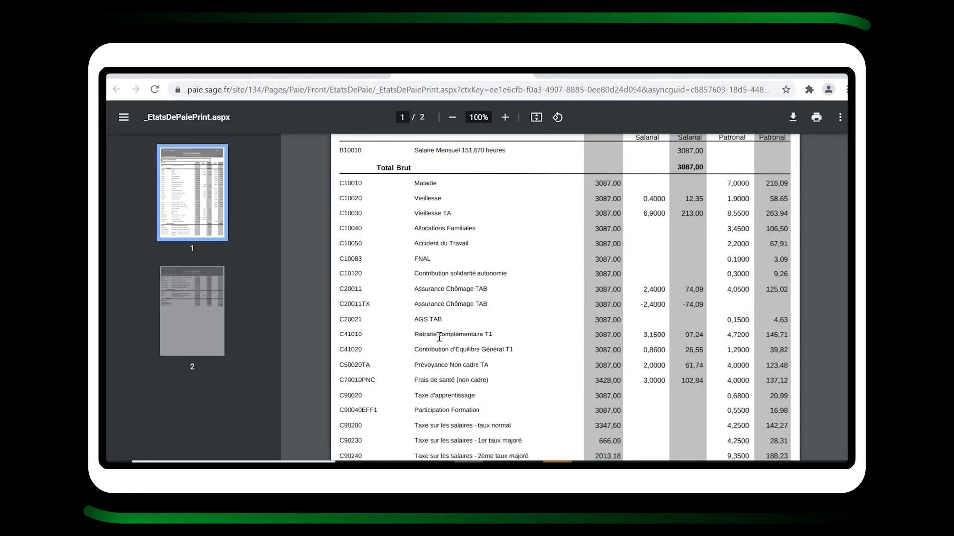
scroll(439, 337, down, 1)
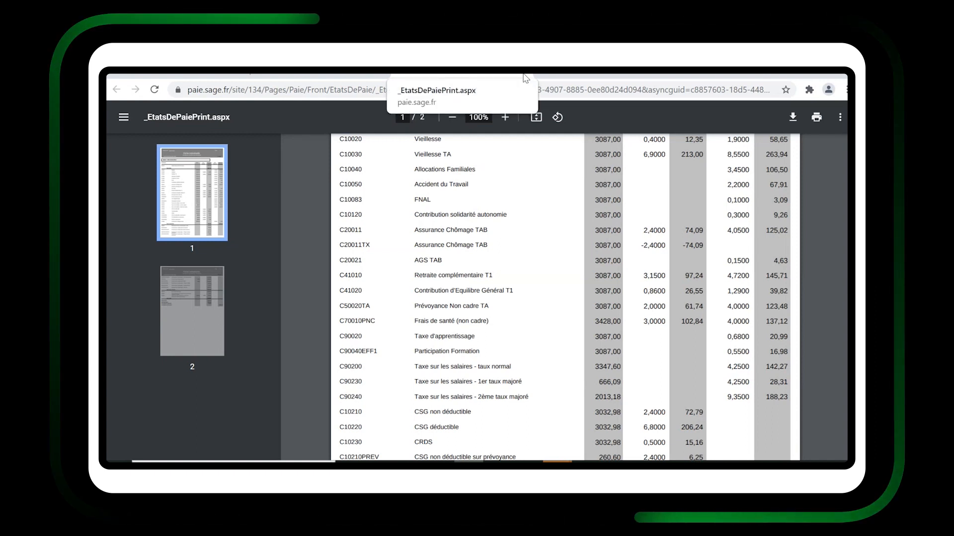
click(525, 78)
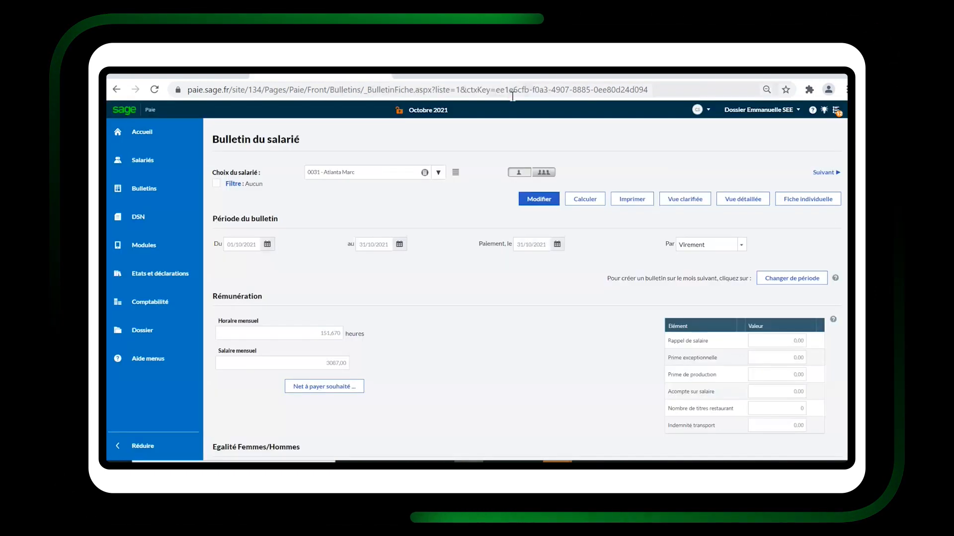
Open Contrats sociaux again and select the Prévoyance contract 1234567 in the contracts list.
click(161, 218)
click(230, 274)
click(239, 298)
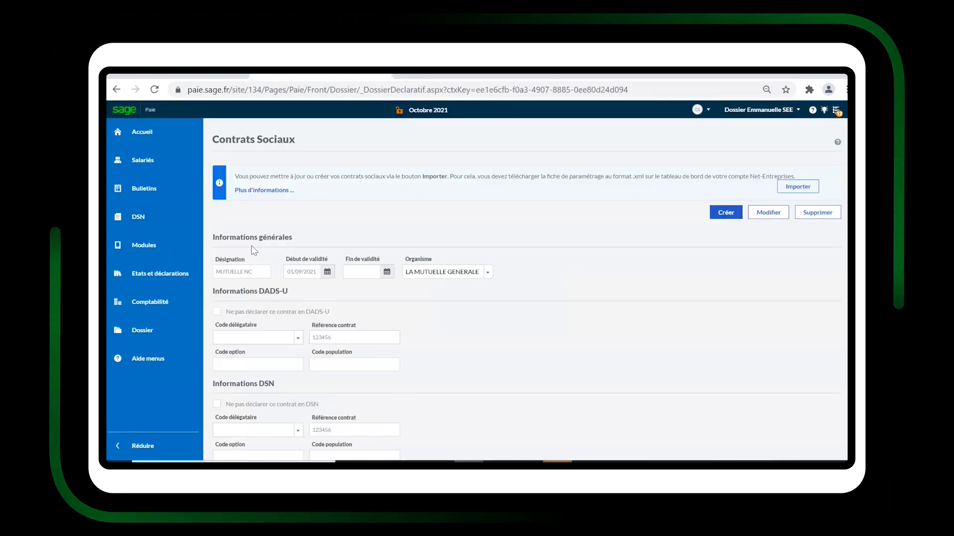
scroll(539, 322, down, 5)
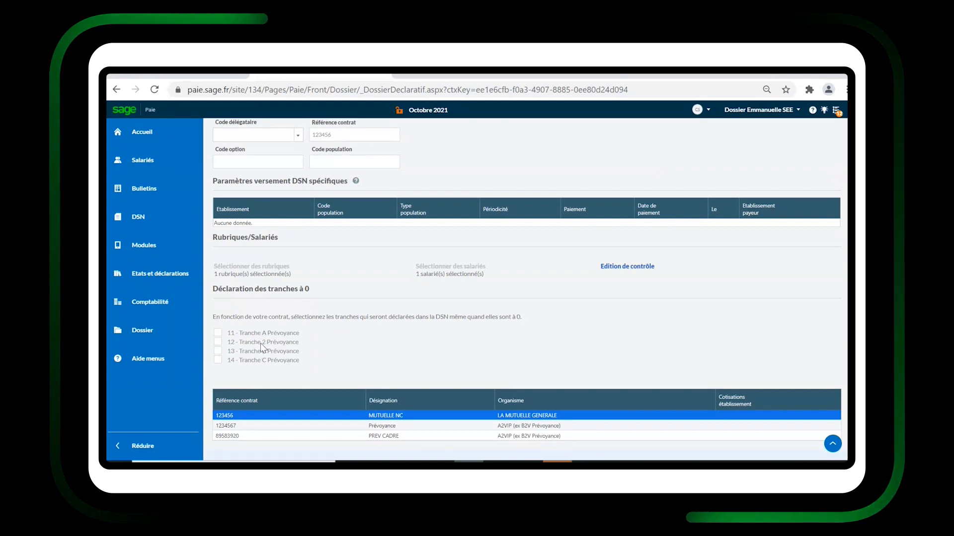
scroll(278, 352, down, 2)
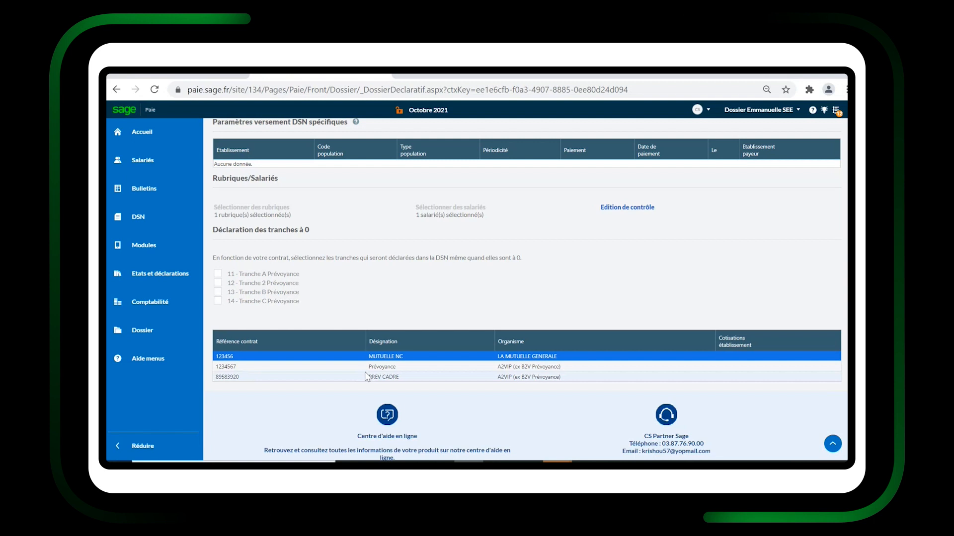
click(293, 367)
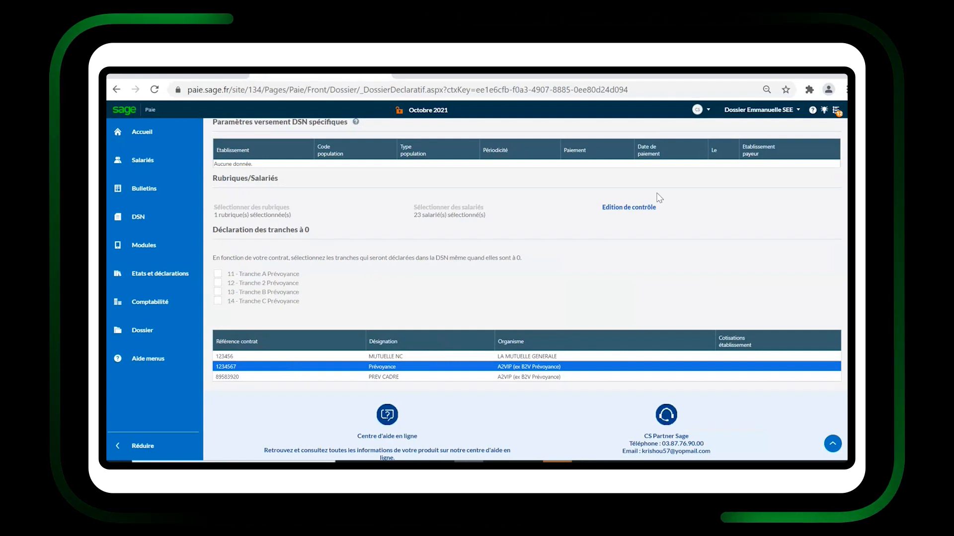
Edit the Prévoyance contract, add rubric C50020TA - Prévoyance Non cadre TA to its selected rubrics, and save.
scroll(764, 284, up, 1)
scroll(762, 282, up, 8)
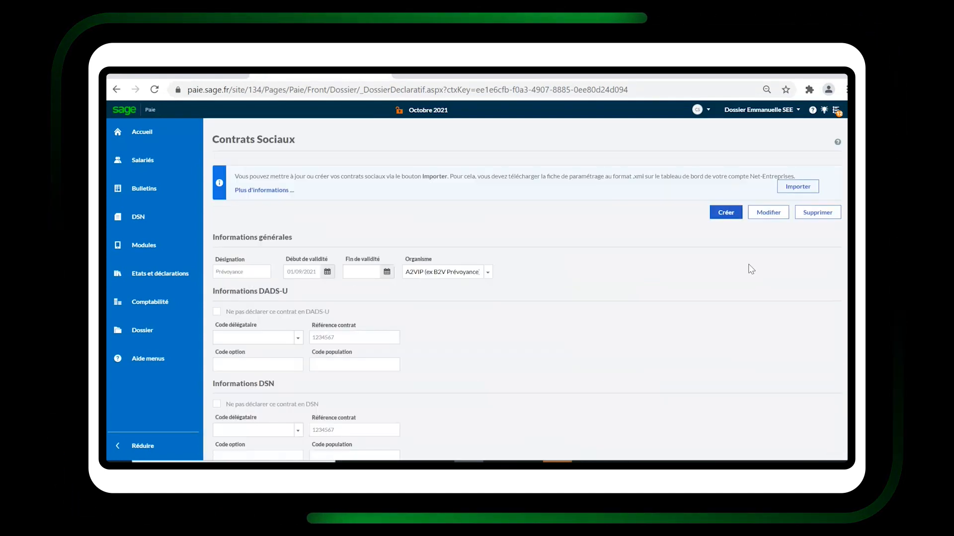
click(768, 212)
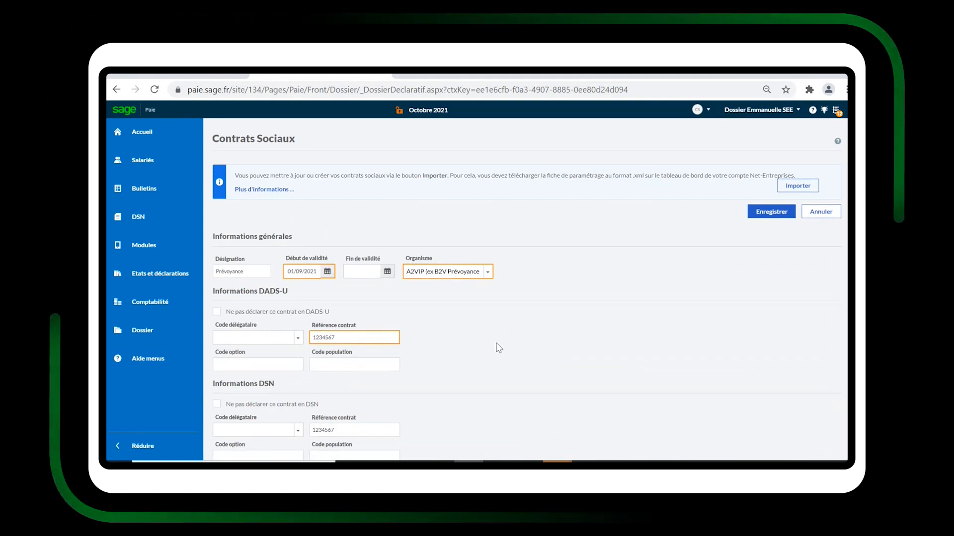
scroll(499, 347, down, 3)
scroll(498, 348, down, 1)
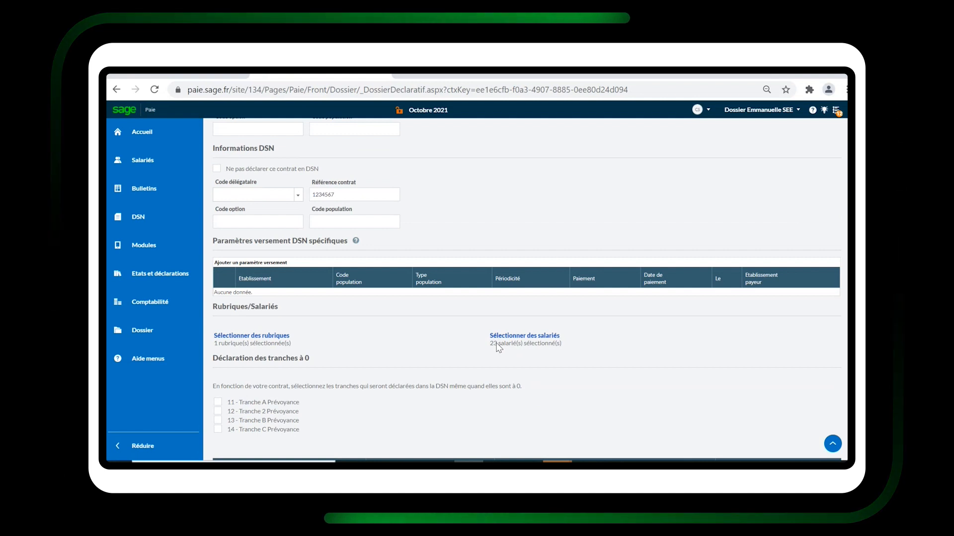
click(282, 341)
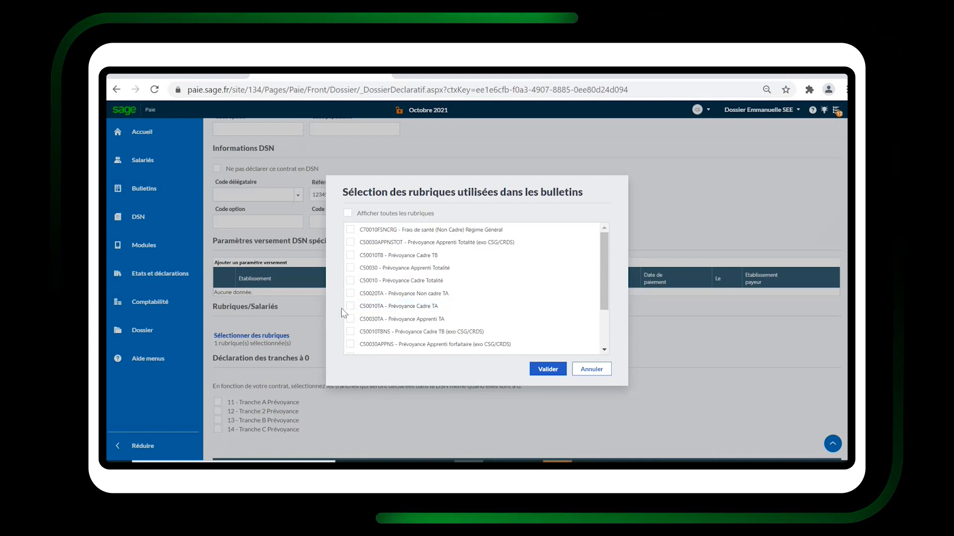
click(351, 293)
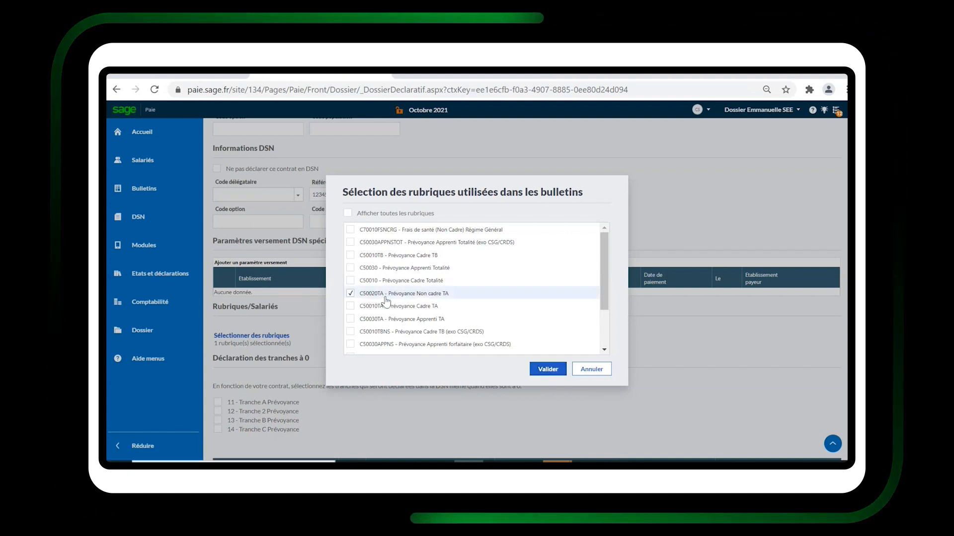
click(542, 376)
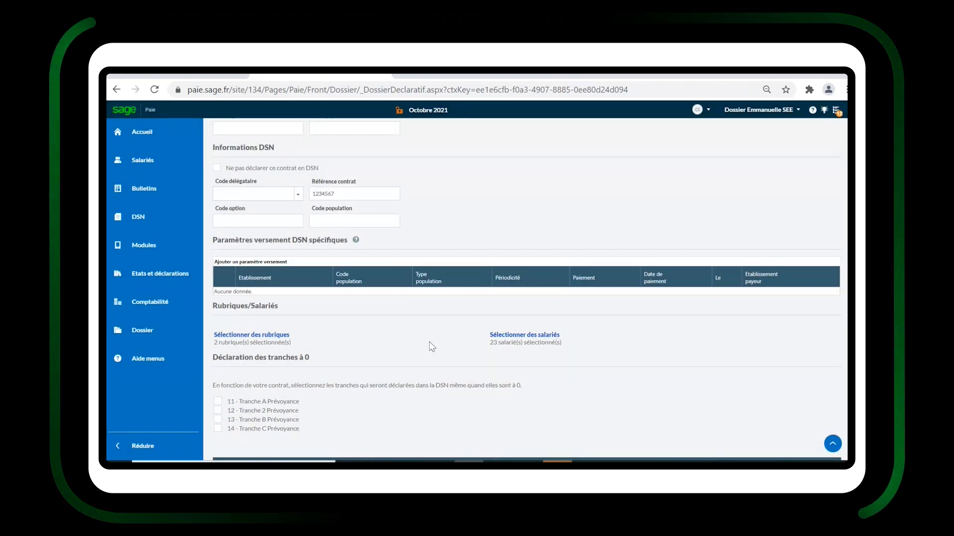
scroll(431, 346, down, 3)
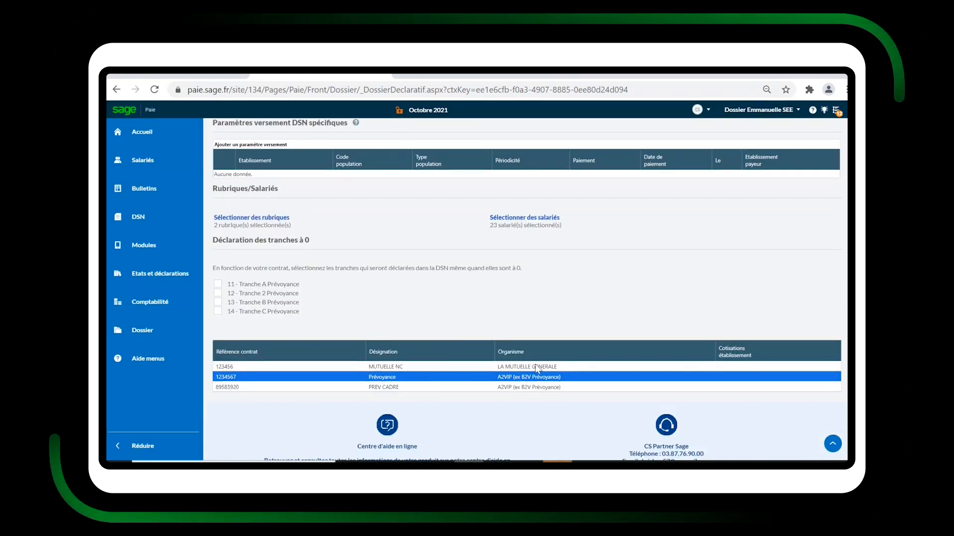
double_click(538, 376)
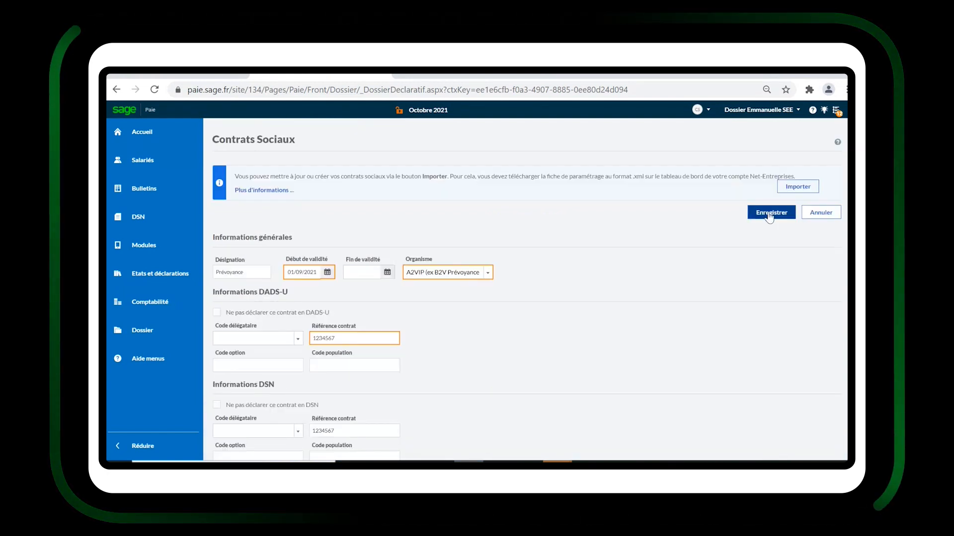
click(770, 215)
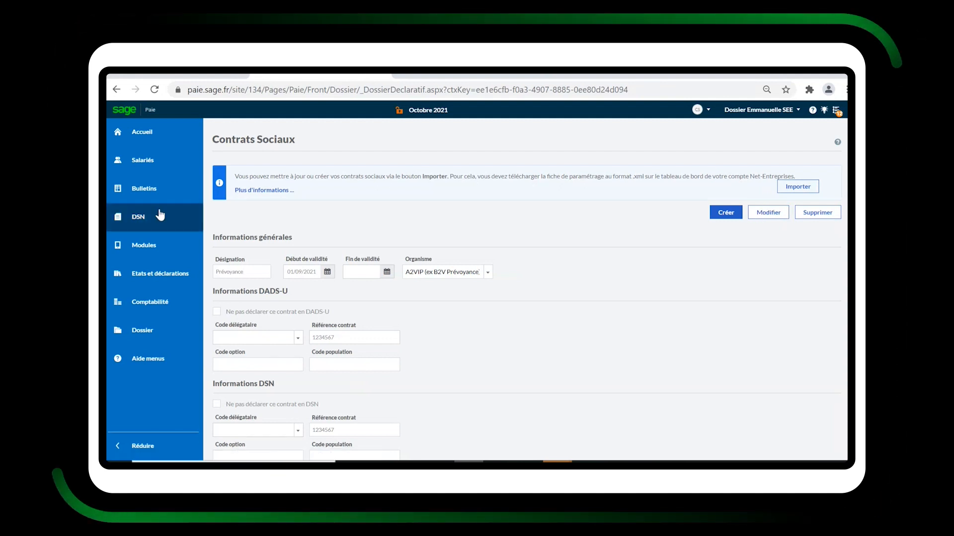
Open the monthly DSN declarations and select the October 2021 : 00010 normal declaration.
click(159, 217)
click(225, 173)
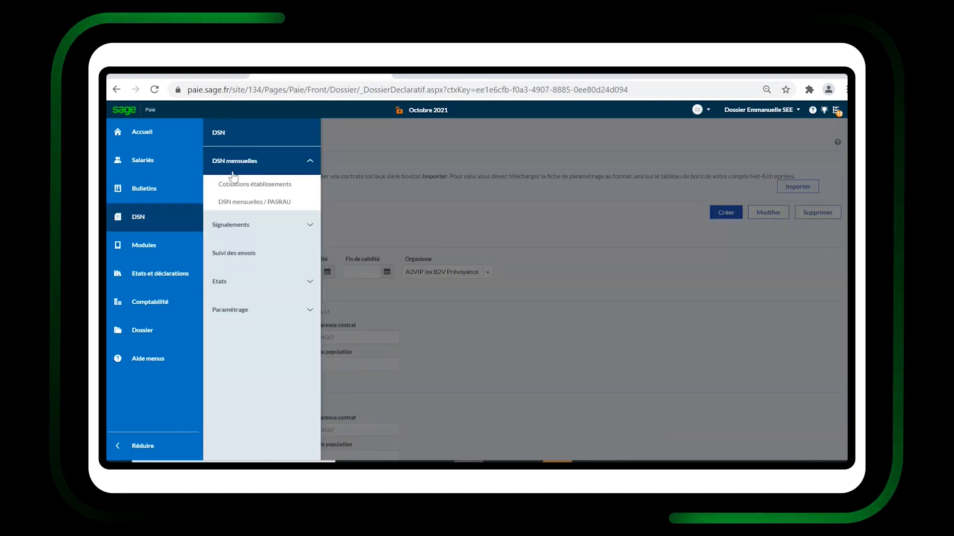
click(239, 202)
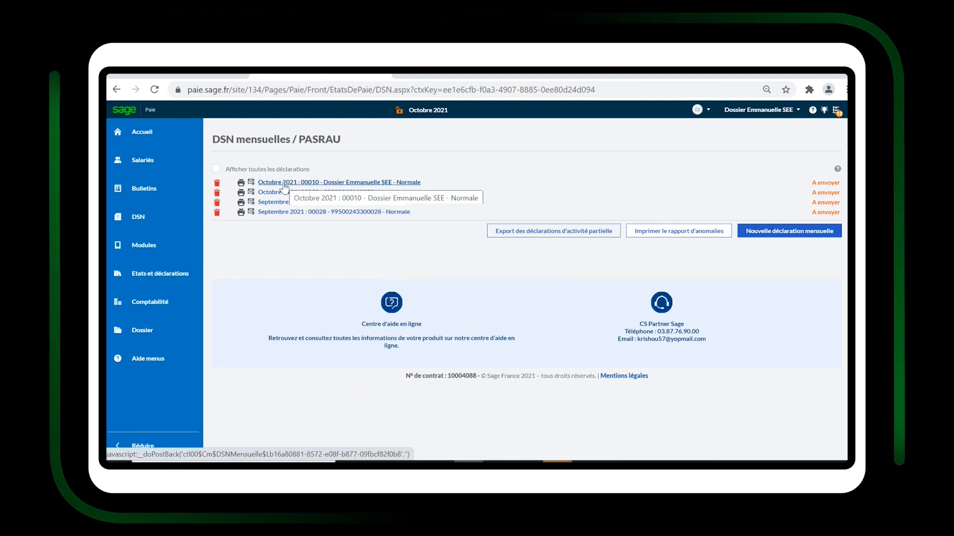
click(284, 182)
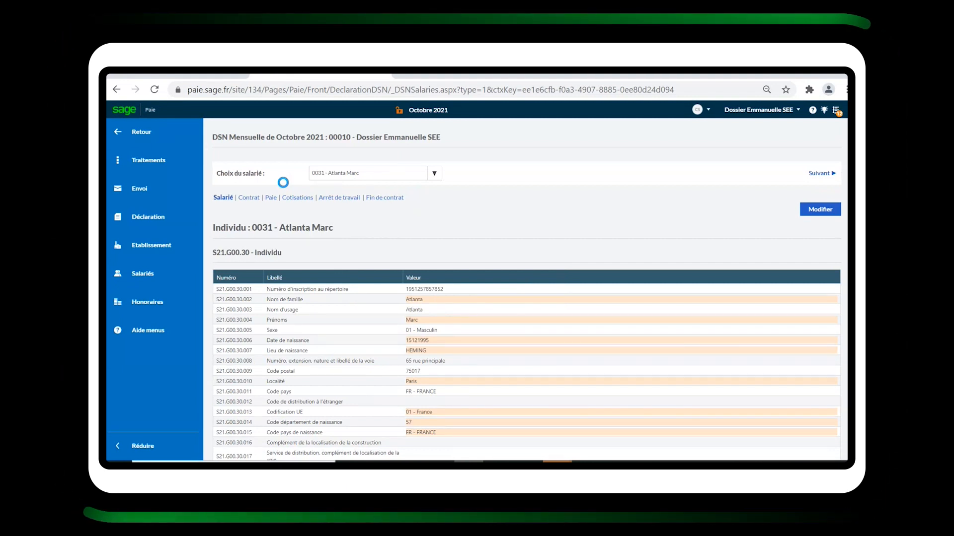
Refresh the October 2021 declaration, confirming the update, and launch its control.
click(144, 165)
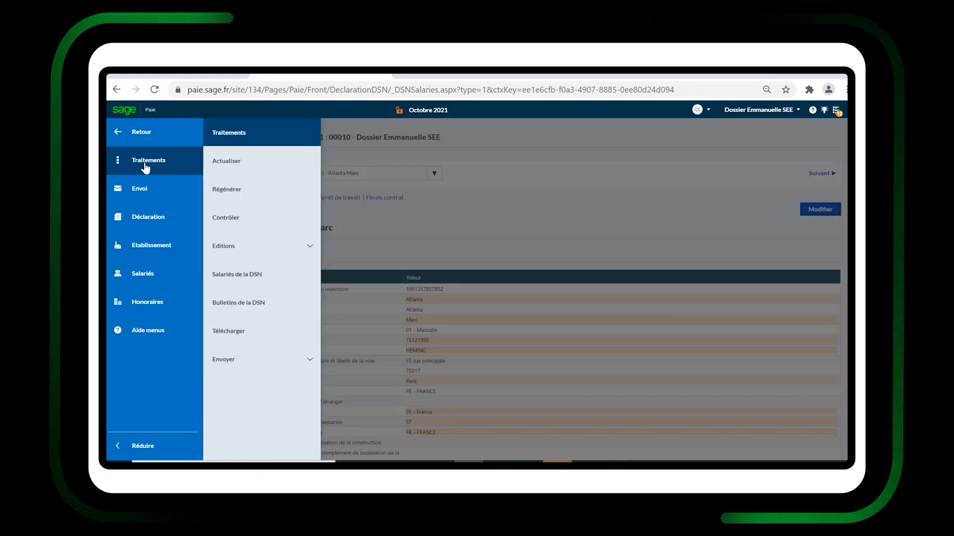
click(236, 170)
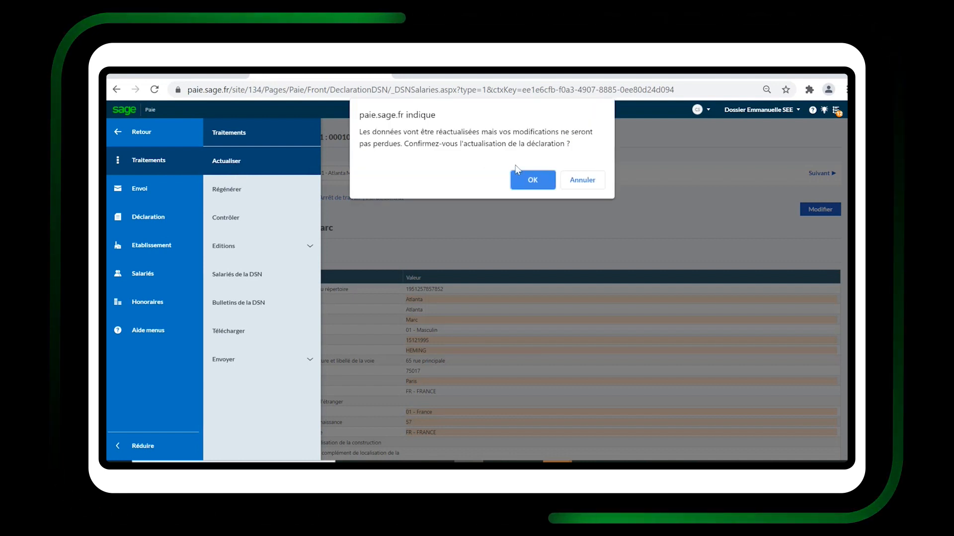
click(532, 182)
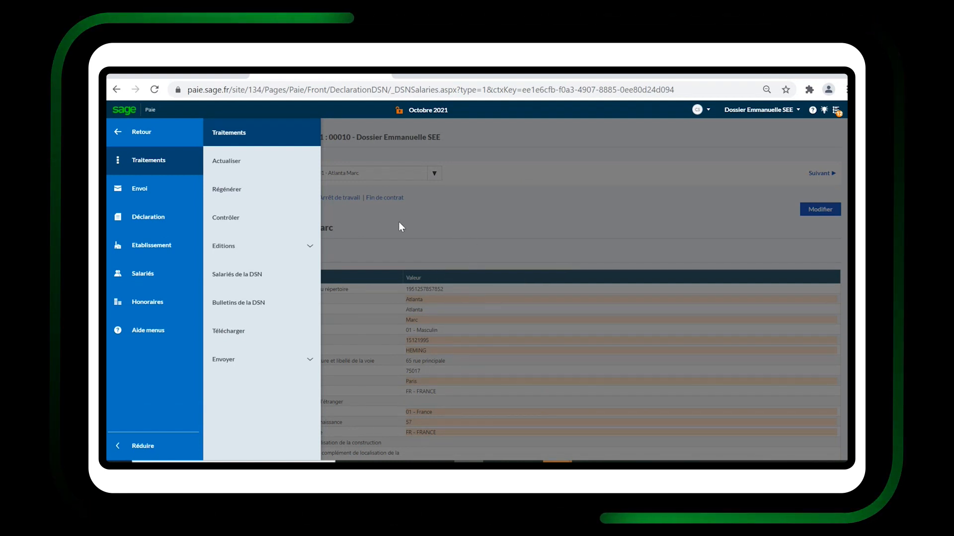
click(245, 227)
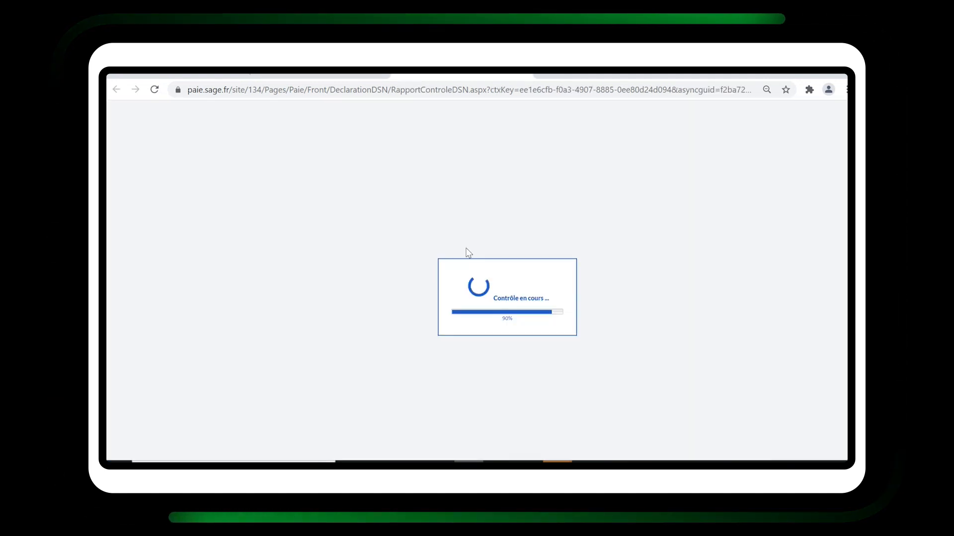